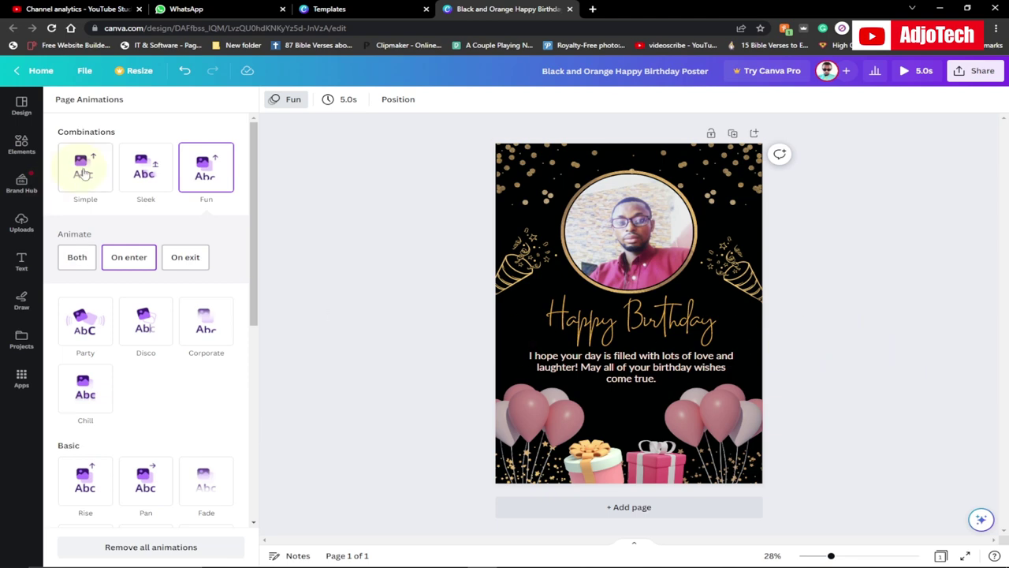
# Try the Simple and Wipe page animations on the birthday poster, ending on Simple.
pyautogui.click(85, 169)
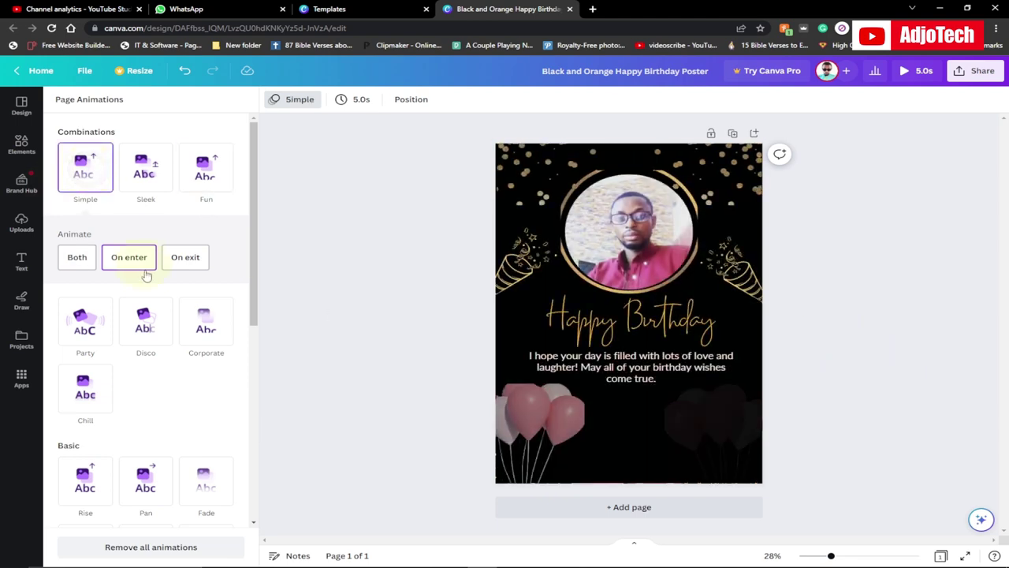
pyautogui.scroll(-2, 162, 471)
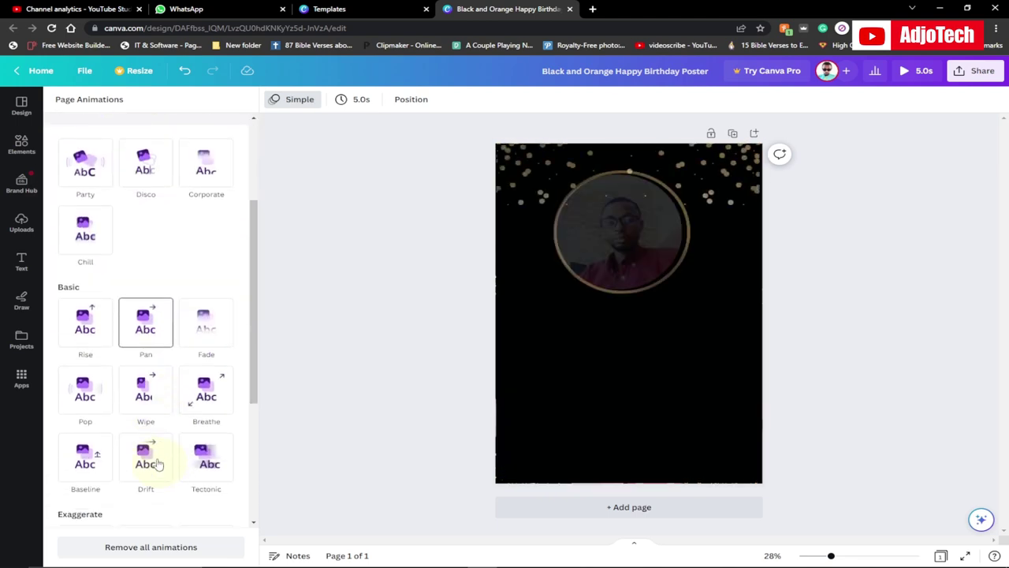
pyautogui.click(138, 388)
pyautogui.scroll(-1, 142, 394)
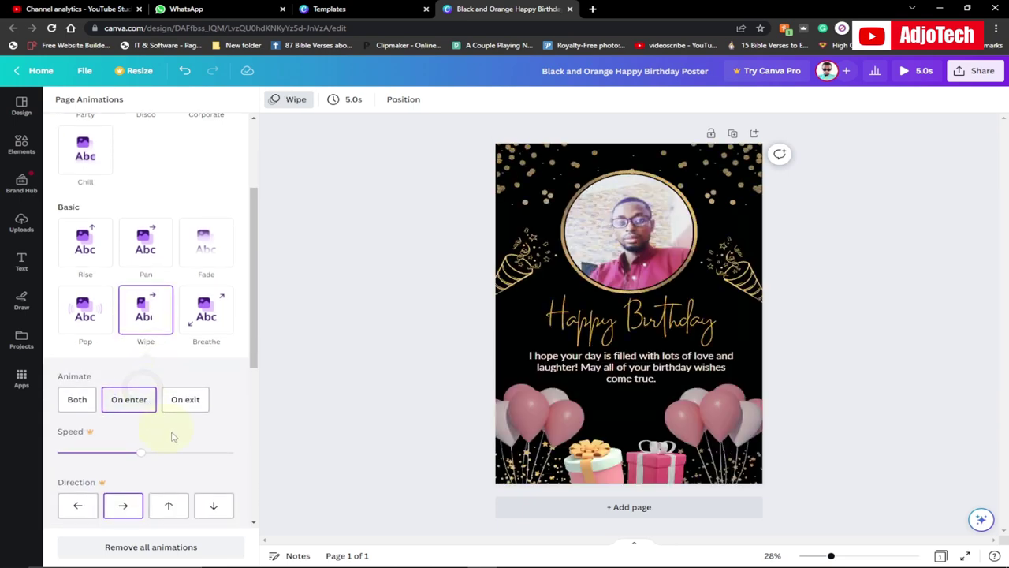
pyautogui.scroll(2, 195, 371)
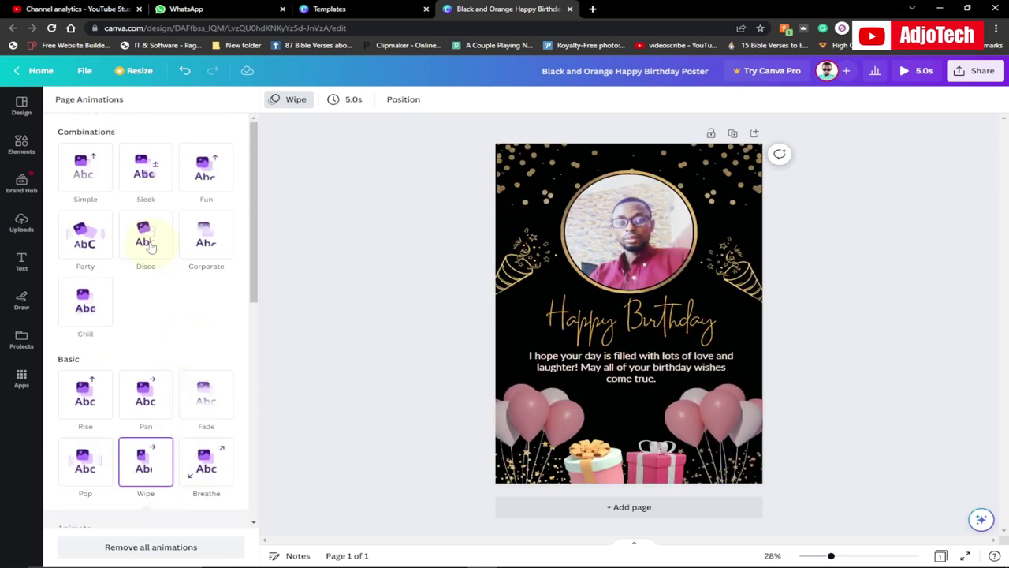
pyautogui.click(88, 175)
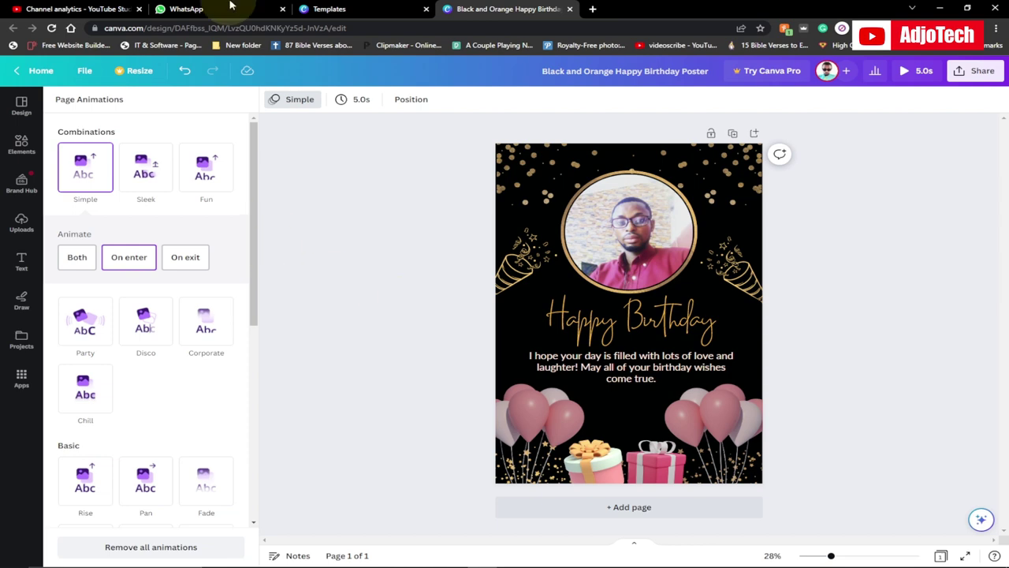
# Leave the template preview and go to the all-templates page.
pyautogui.click(327, 8)
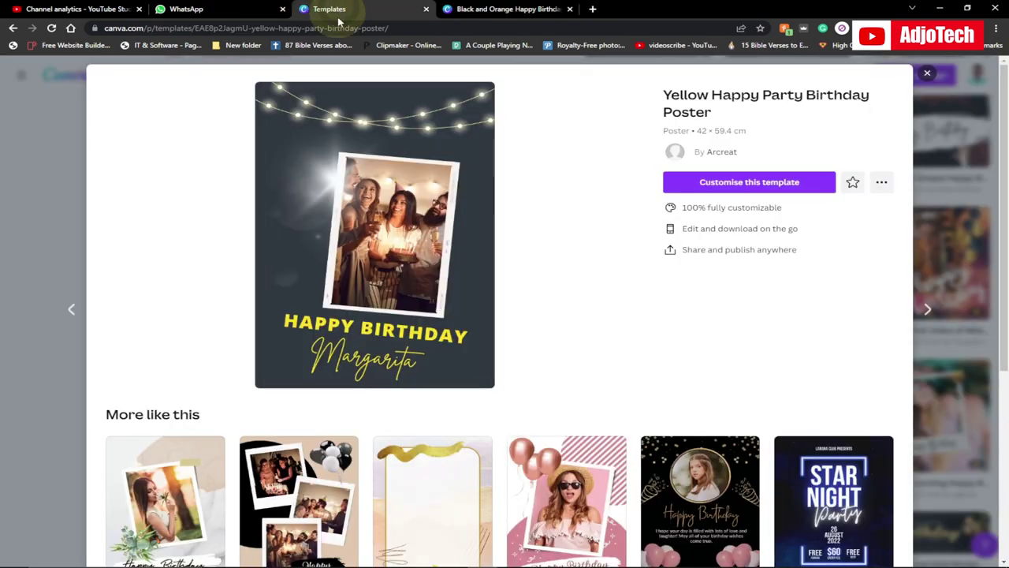
pyautogui.click(927, 74)
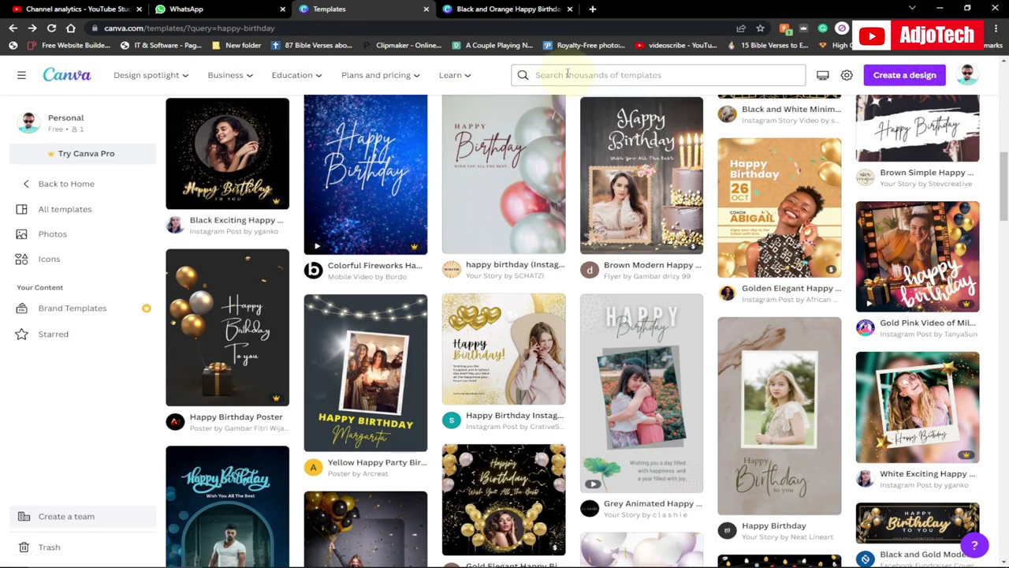
pyautogui.click(568, 74)
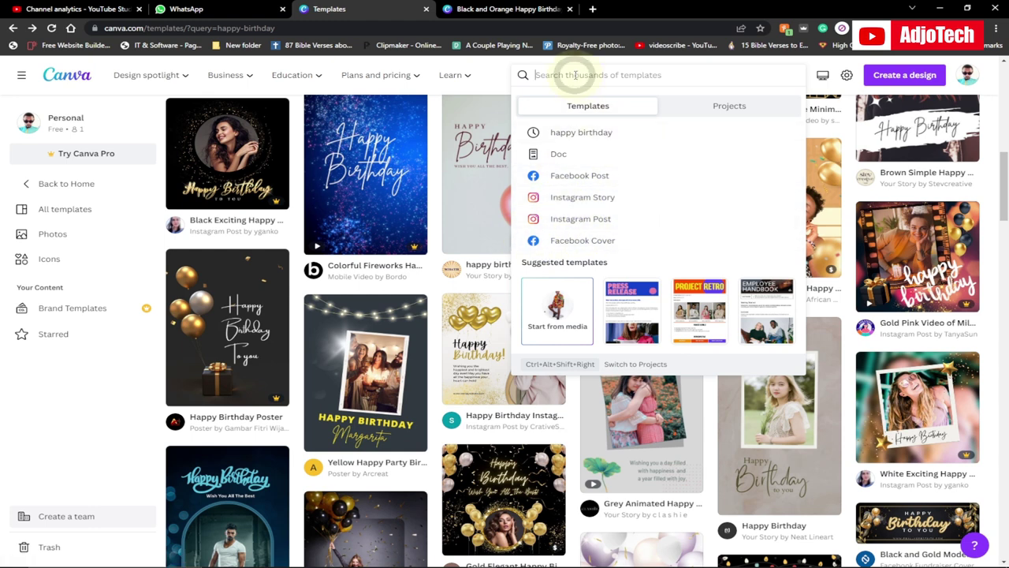
pyautogui.click(76, 211)
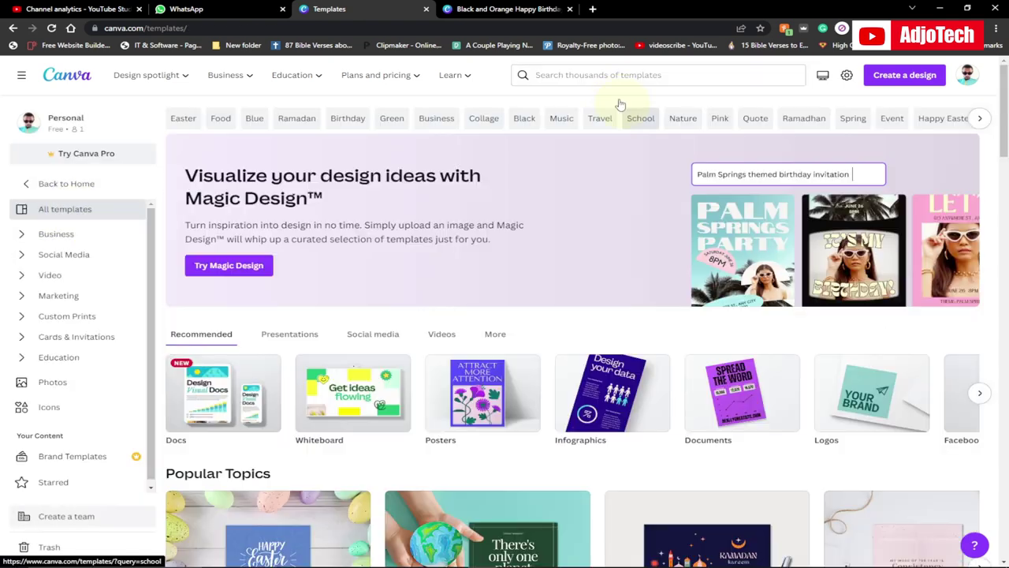
# Search 'happy birthday' and start a design from the Pink White Minimalist Happy Birthday Poster.
pyautogui.click(613, 77)
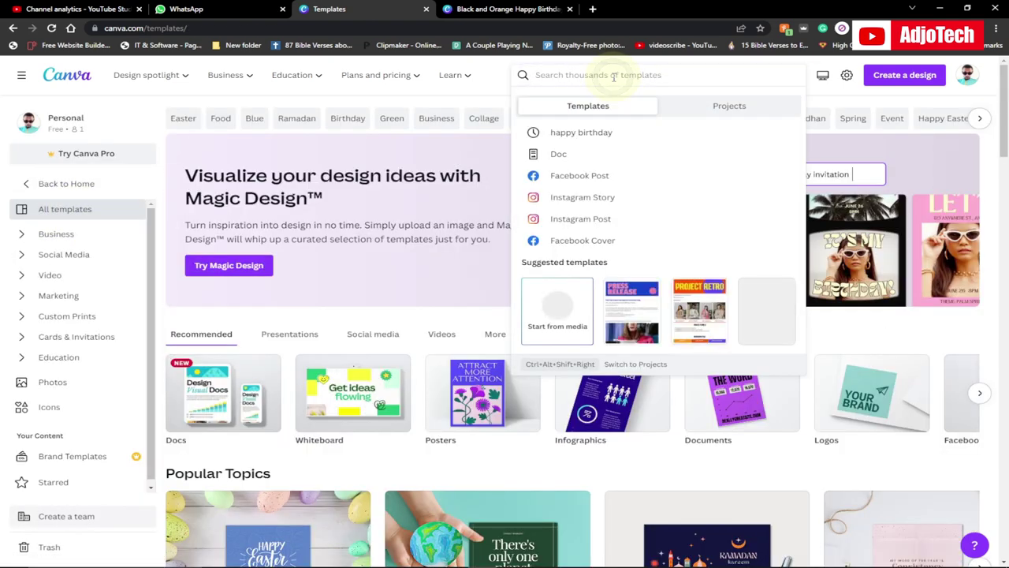
pyautogui.click(597, 136)
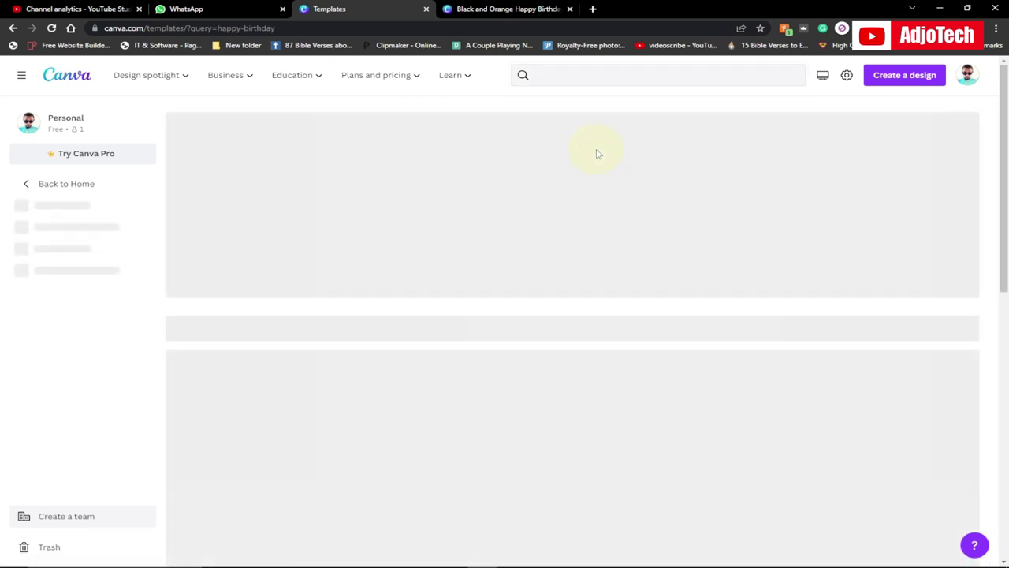
pyautogui.scroll(-1, 622, 346)
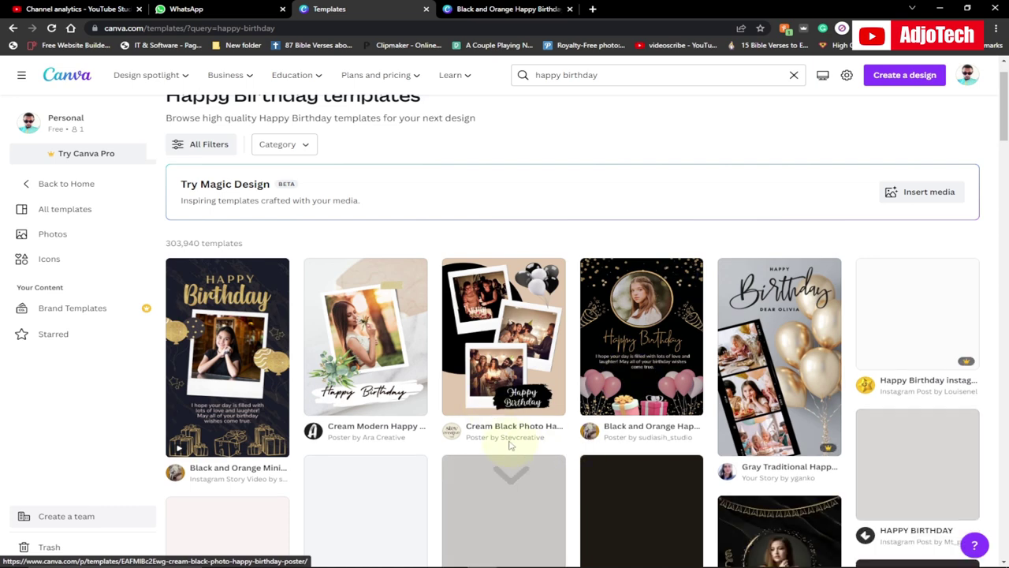
pyautogui.scroll(-1, 471, 379)
pyautogui.scroll(-4, 471, 379)
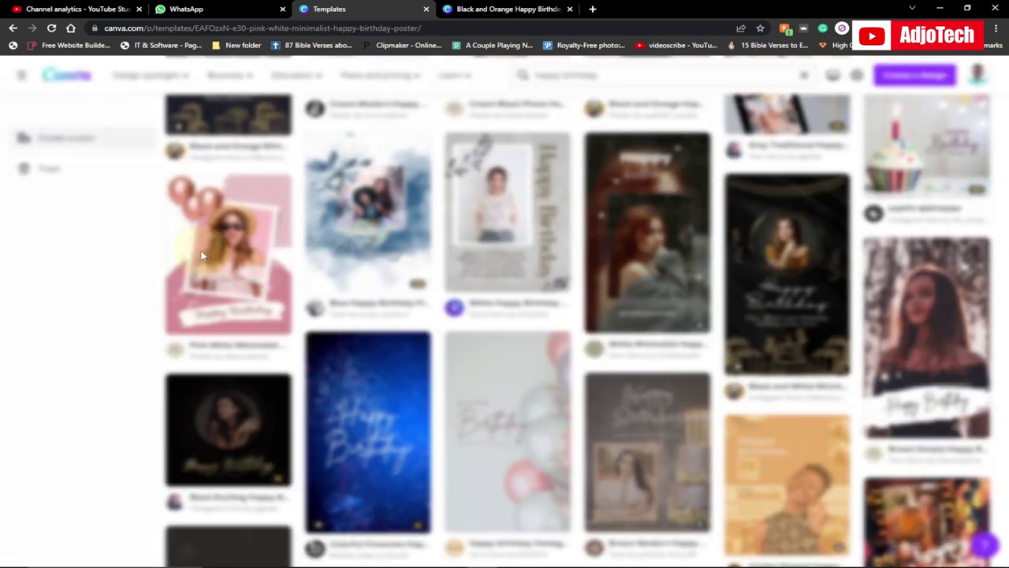
pyautogui.click(202, 256)
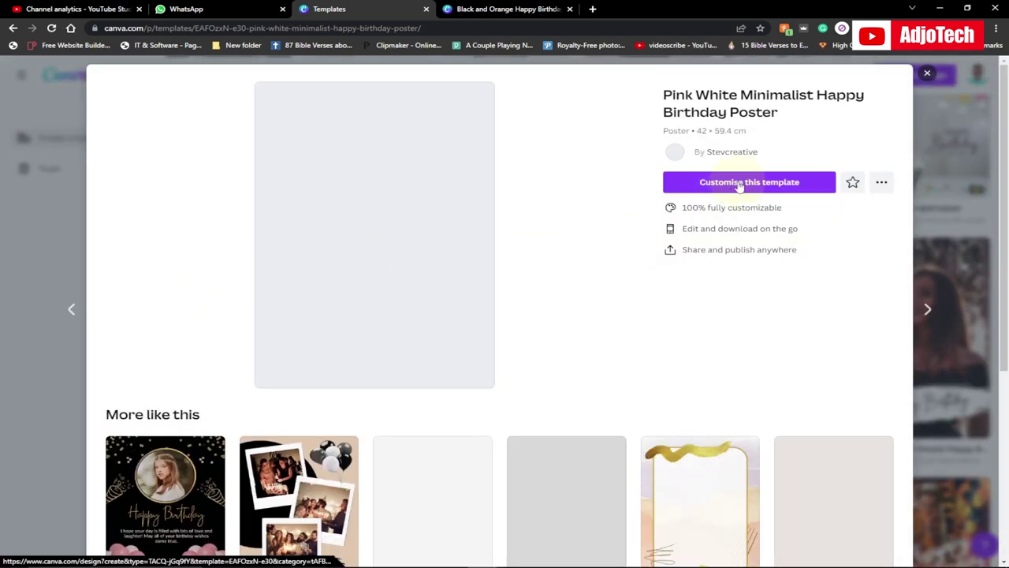
pyautogui.click(740, 183)
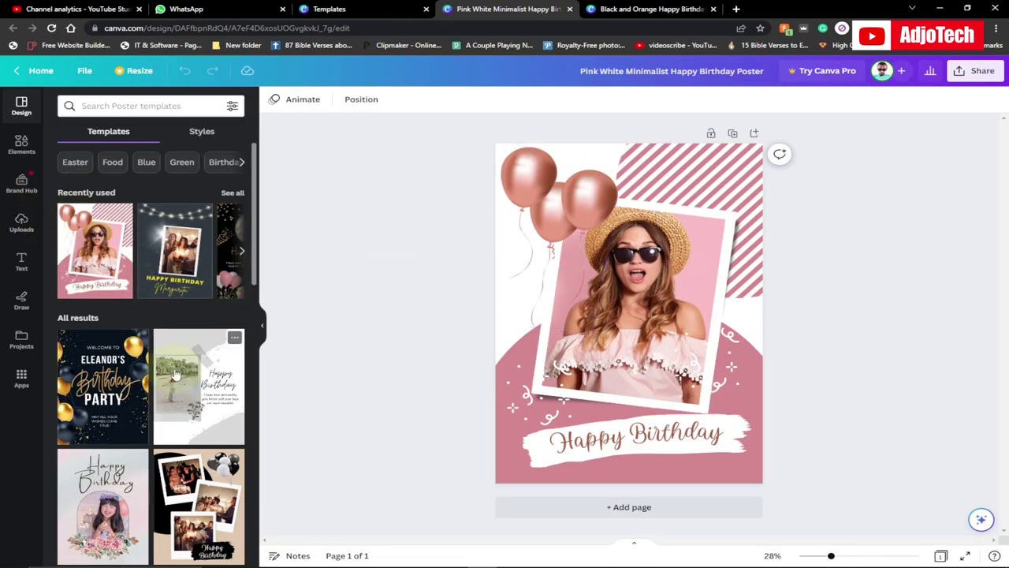
# Show the Uploads images beside the poster and open the Pictures folder in File Explorer.
pyautogui.scroll(-1, 178, 378)
pyautogui.scroll(-1, 179, 377)
pyautogui.scroll(-1, 181, 375)
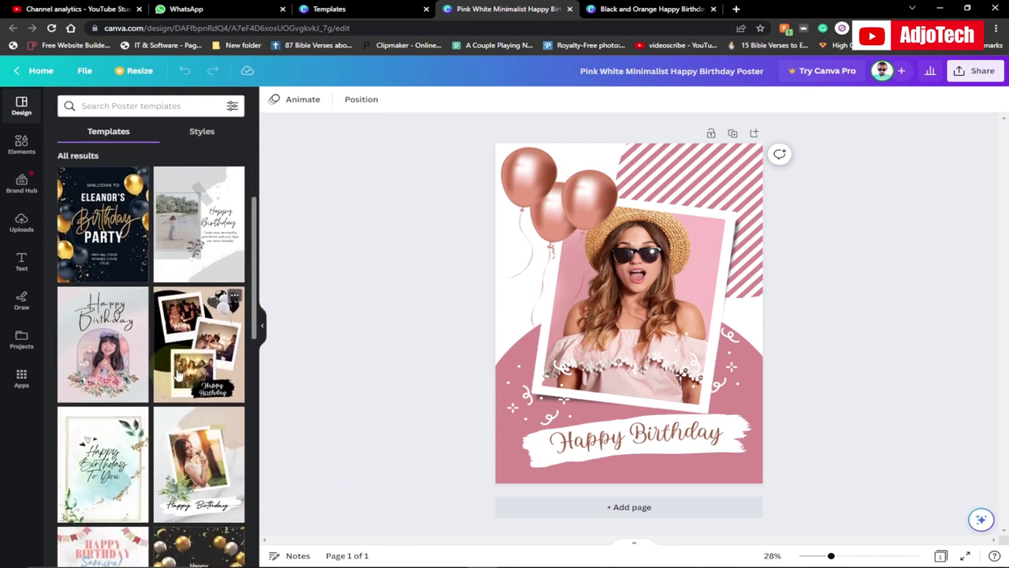
pyautogui.scroll(4, 206, 358)
pyautogui.moveTo(207, 358); pyautogui.dragTo(666, 304)
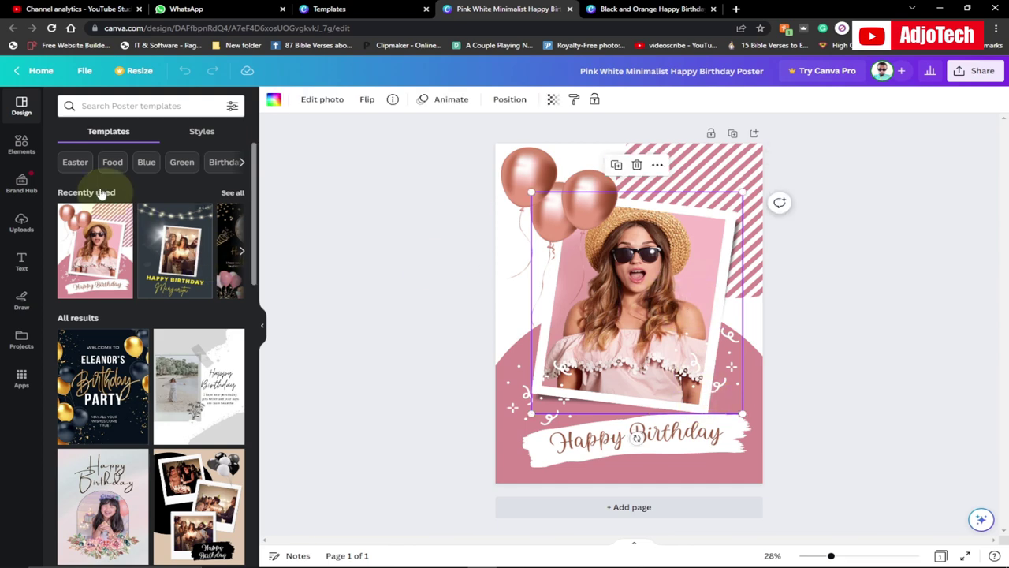
pyautogui.click(19, 226)
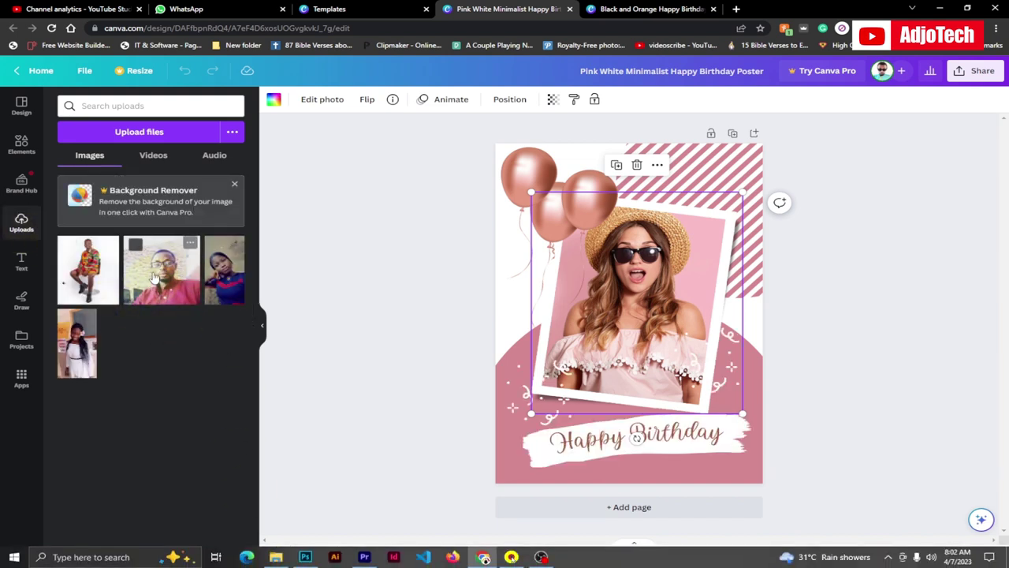
pyautogui.click(277, 558)
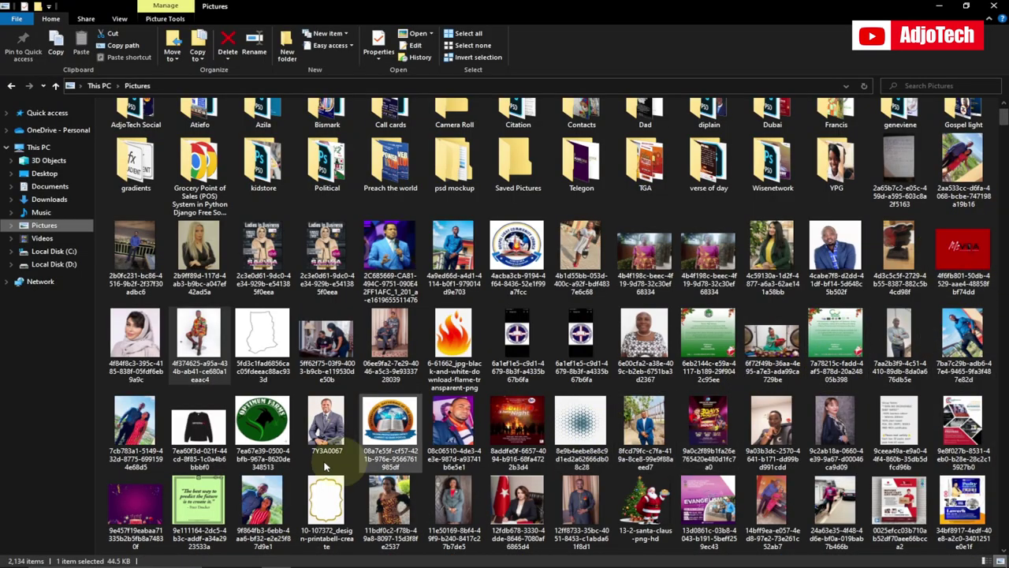
# Drag the portrait photo from the Pictures folder into the Canva window to upload it.
pyautogui.scroll(-3, 375, 511)
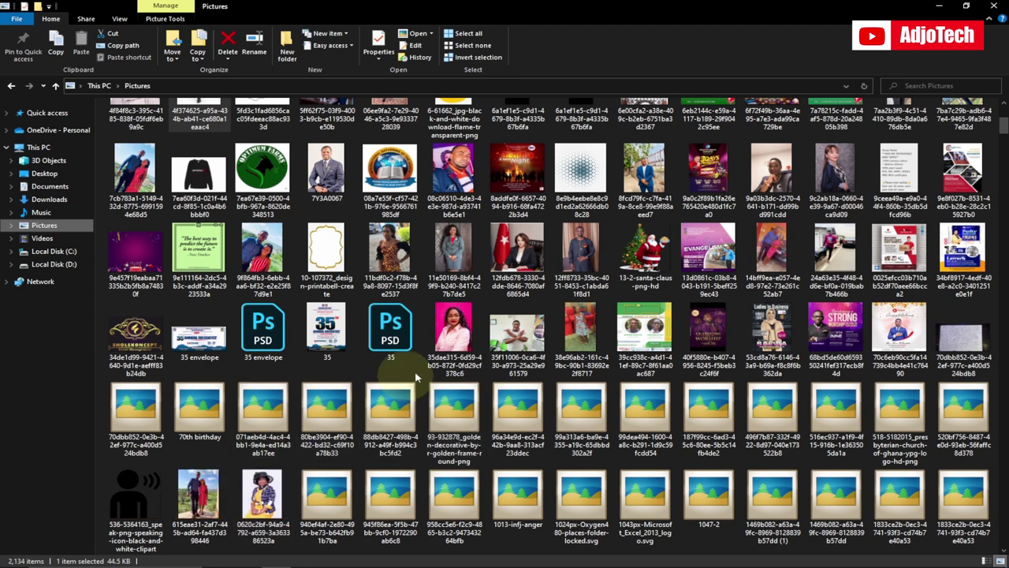
pyautogui.click(386, 251)
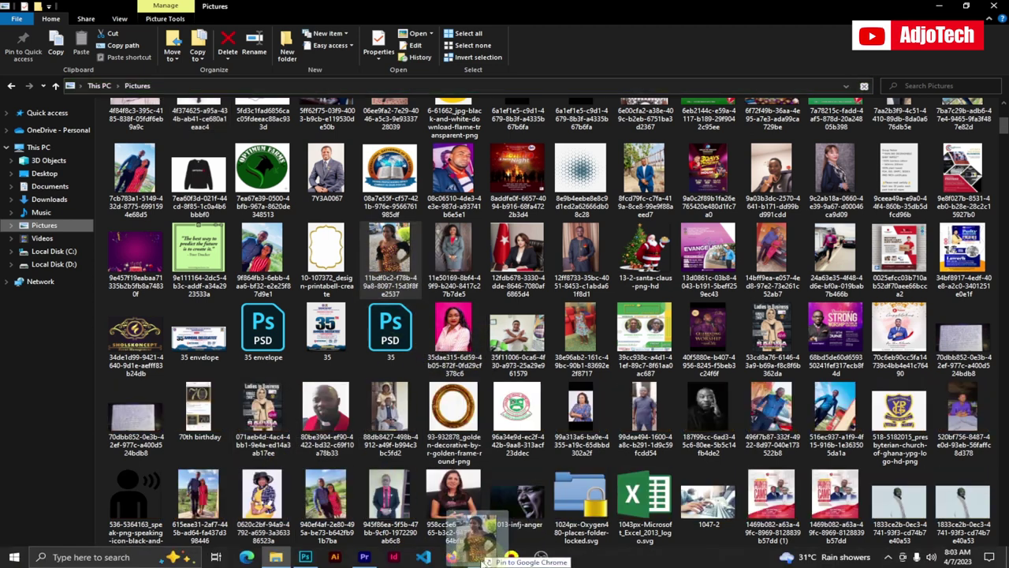
pyautogui.click(505, 529)
pyautogui.moveTo(162, 394); pyautogui.dragTo(170, 388)
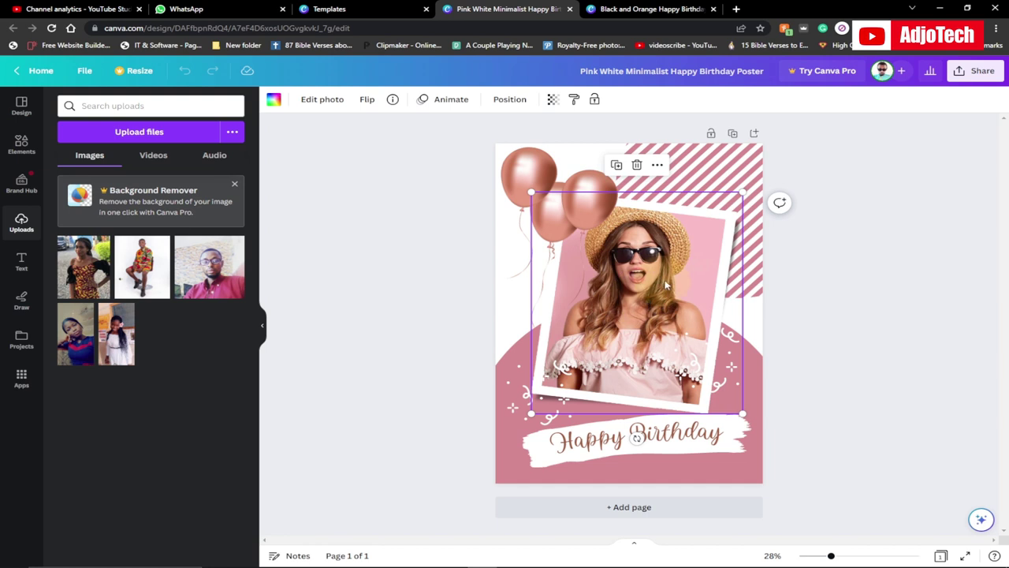
# Delete the sample photo from the frame and drop the uploaded portrait into it.
pyautogui.click(637, 165)
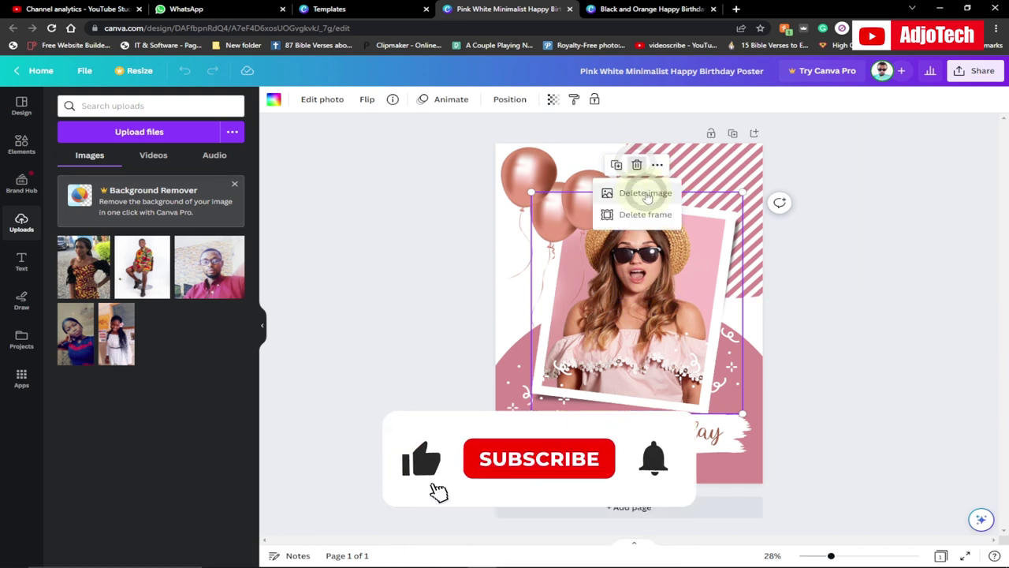
pyautogui.click(645, 193)
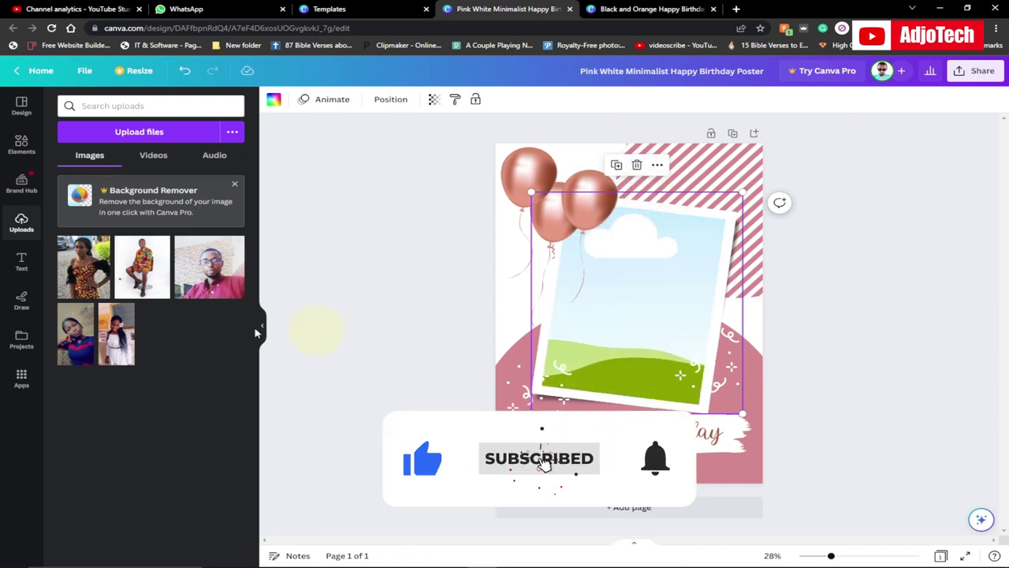
pyautogui.moveTo(79, 268); pyautogui.dragTo(618, 333)
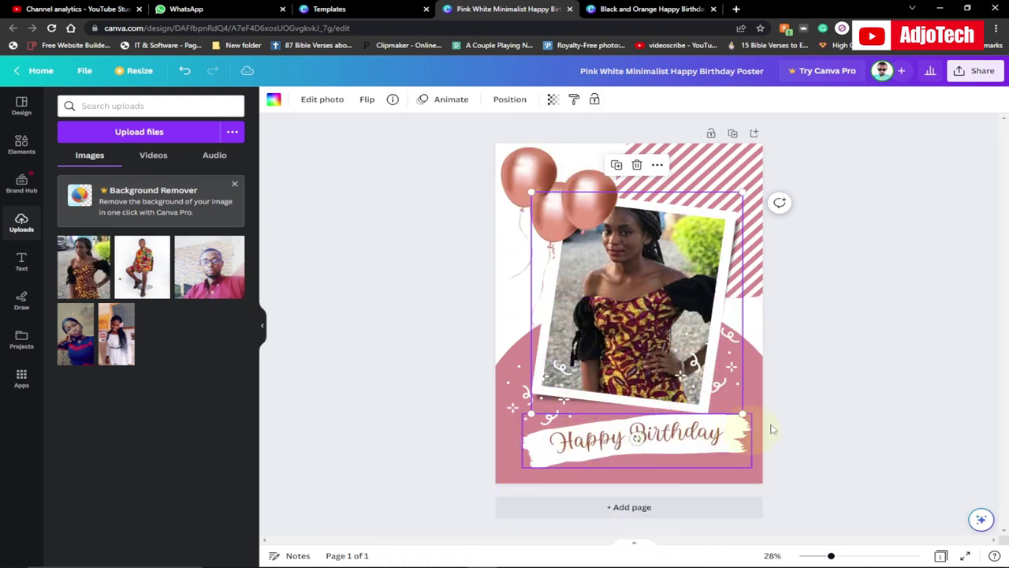
pyautogui.click(546, 400)
pyautogui.click(733, 473)
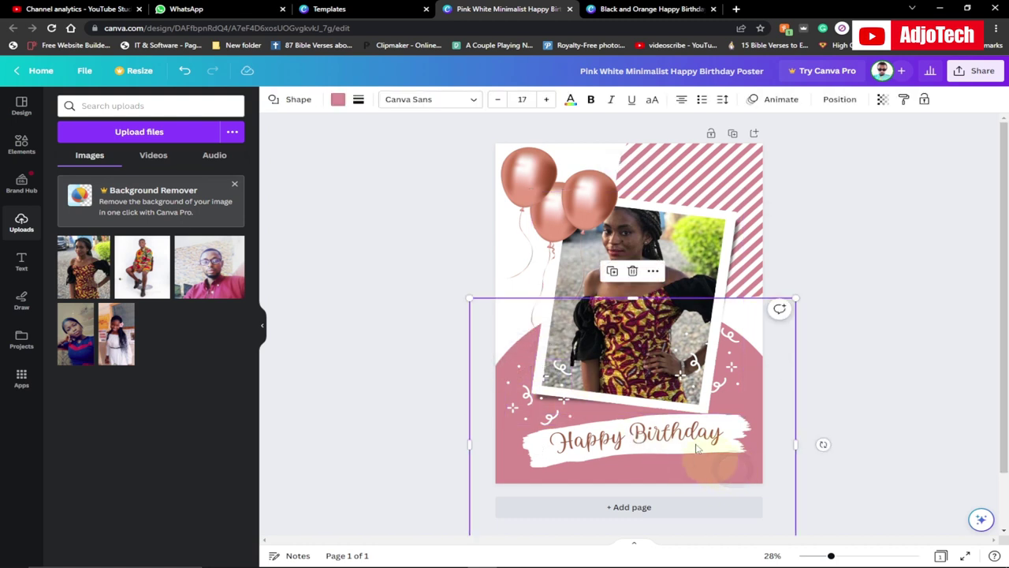
# Turn the curved pink background shape and the diagonal stripes purple.
pyautogui.click(338, 102)
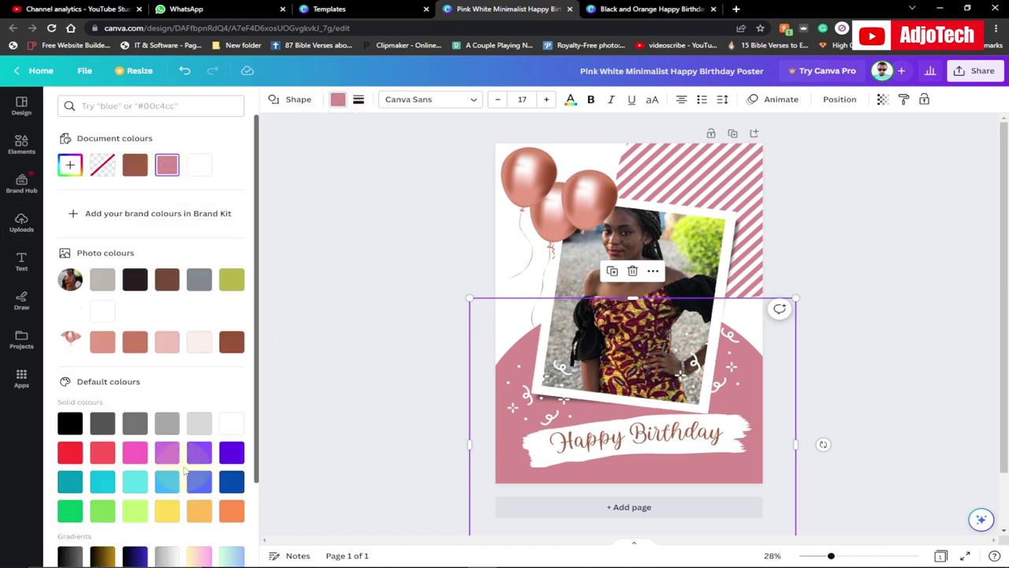
pyautogui.click(232, 452)
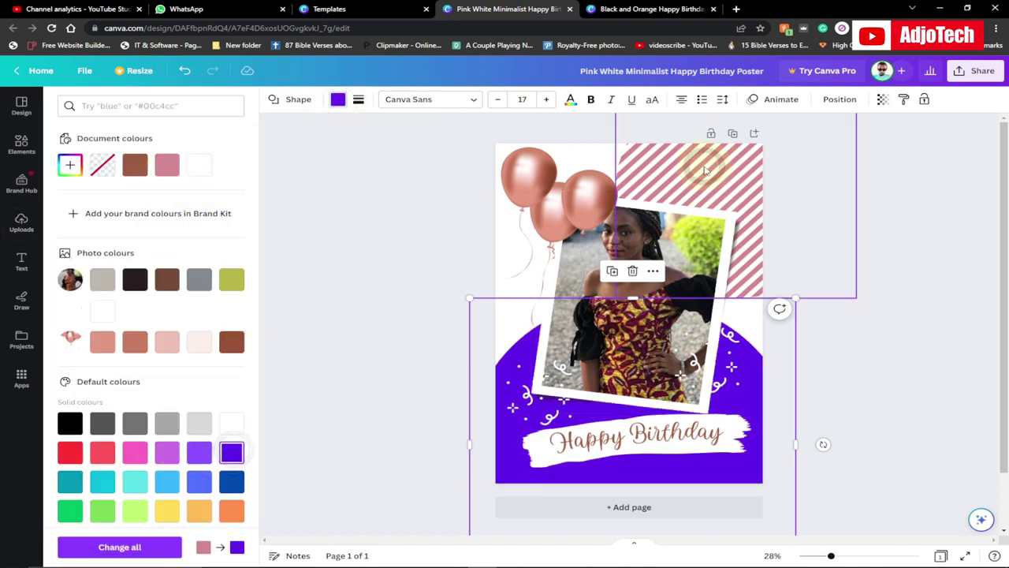
pyautogui.click(705, 170)
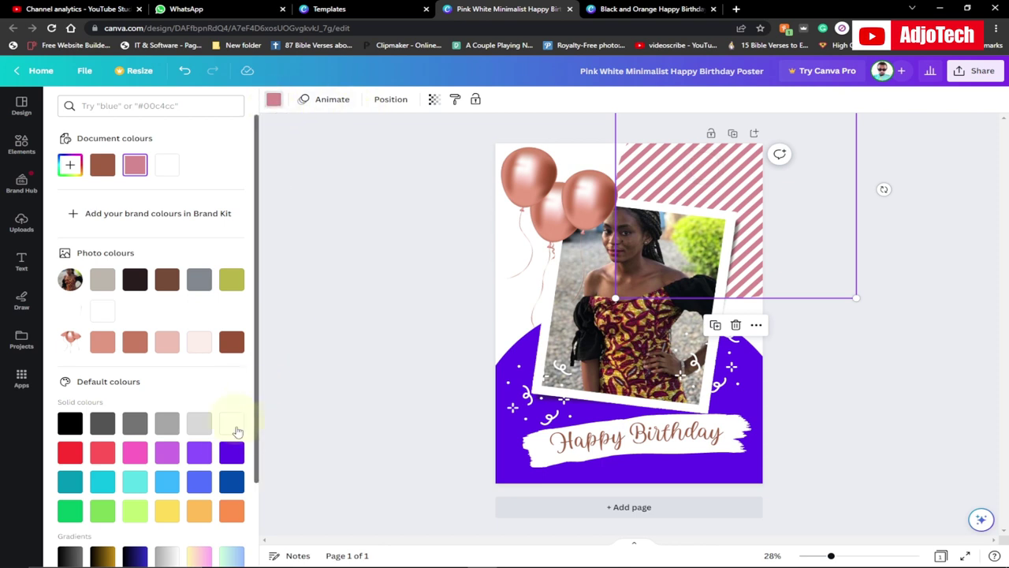
pyautogui.click(232, 452)
pyautogui.click(587, 205)
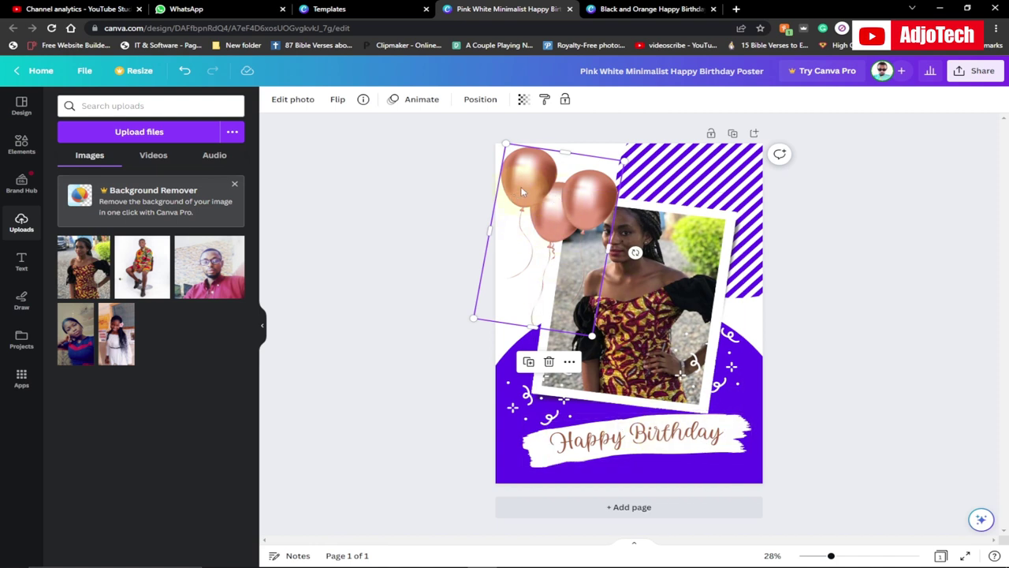
# Change the Happy Birthday heading text colour to purple.
pyautogui.click(599, 446)
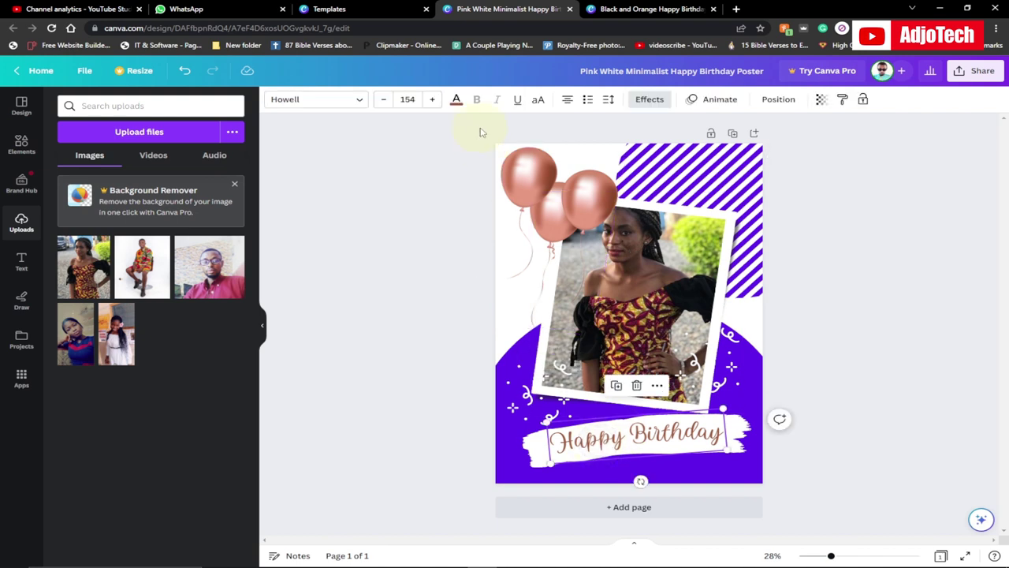
pyautogui.click(457, 101)
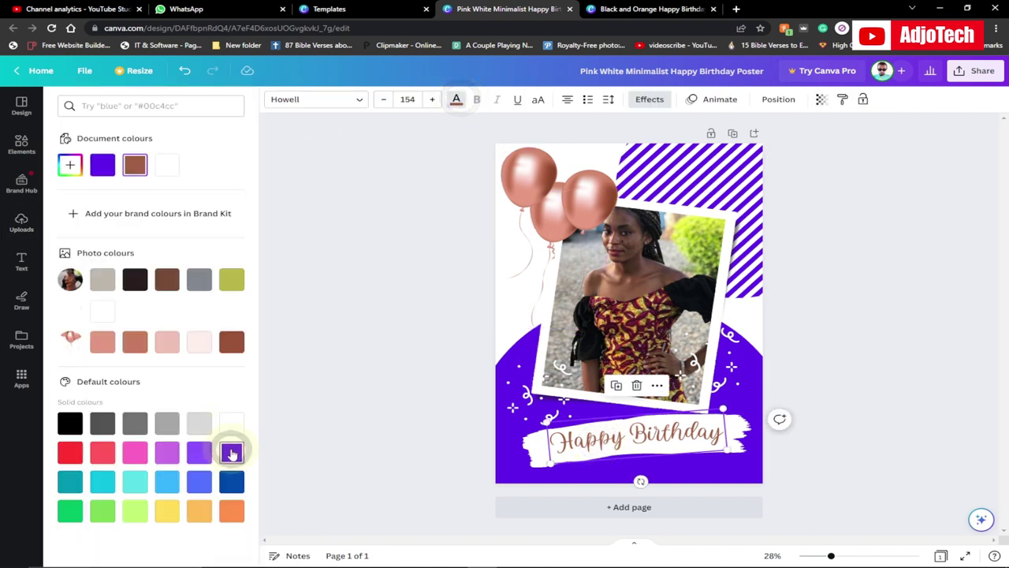
pyautogui.click(231, 452)
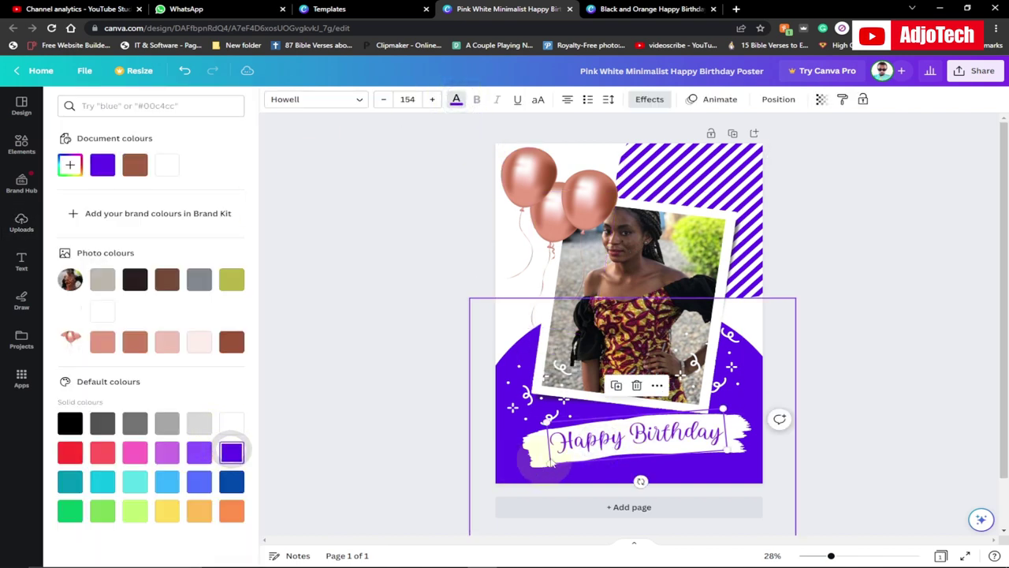
pyautogui.click(464, 313)
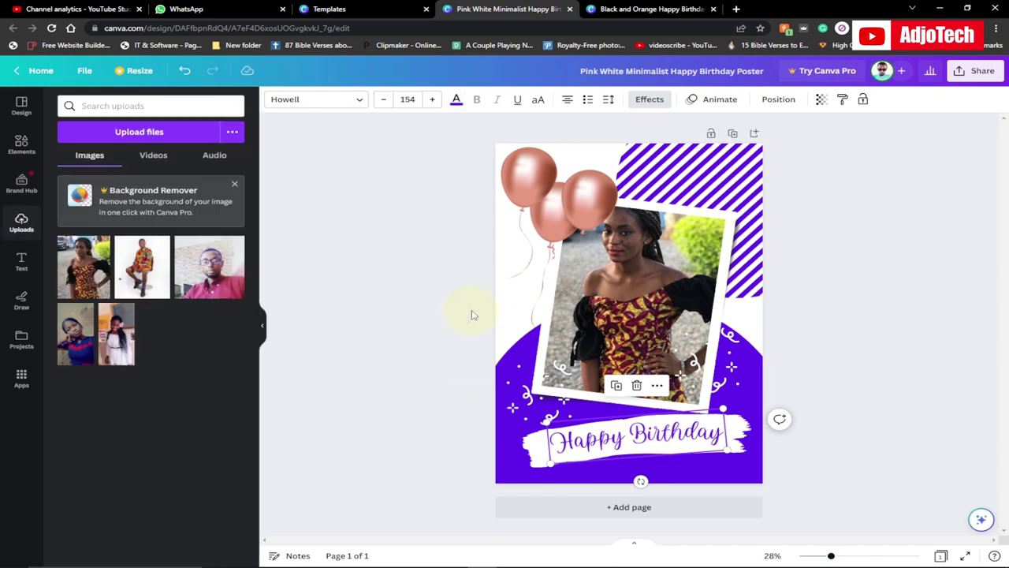
# Undo the recolouring and apply the dark Happy Birthday Margarita string-lights template.
pyautogui.hotkey('ctrl', 'z')
pyautogui.hotkey('ctrl', 'z')
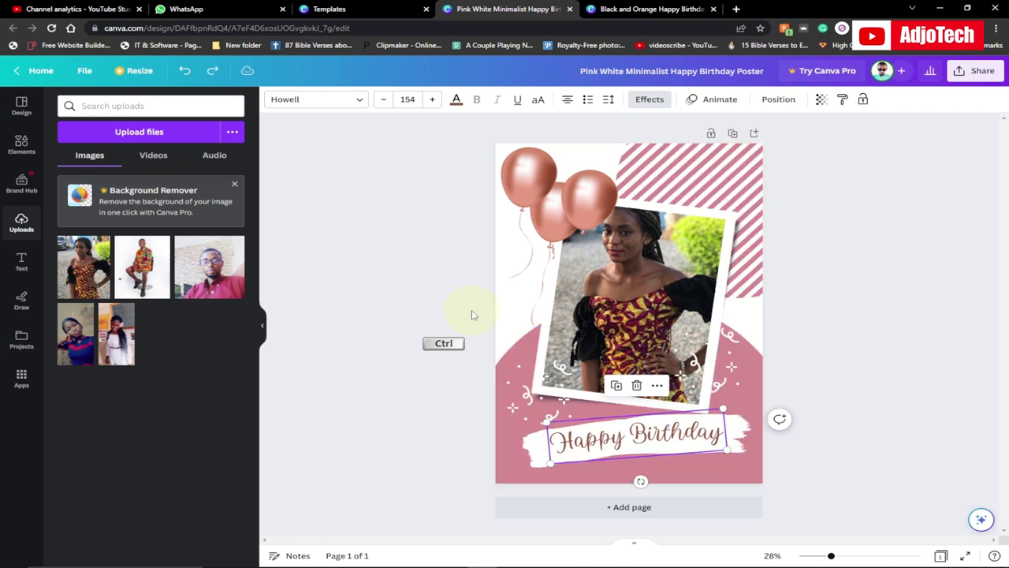
pyautogui.click(22, 150)
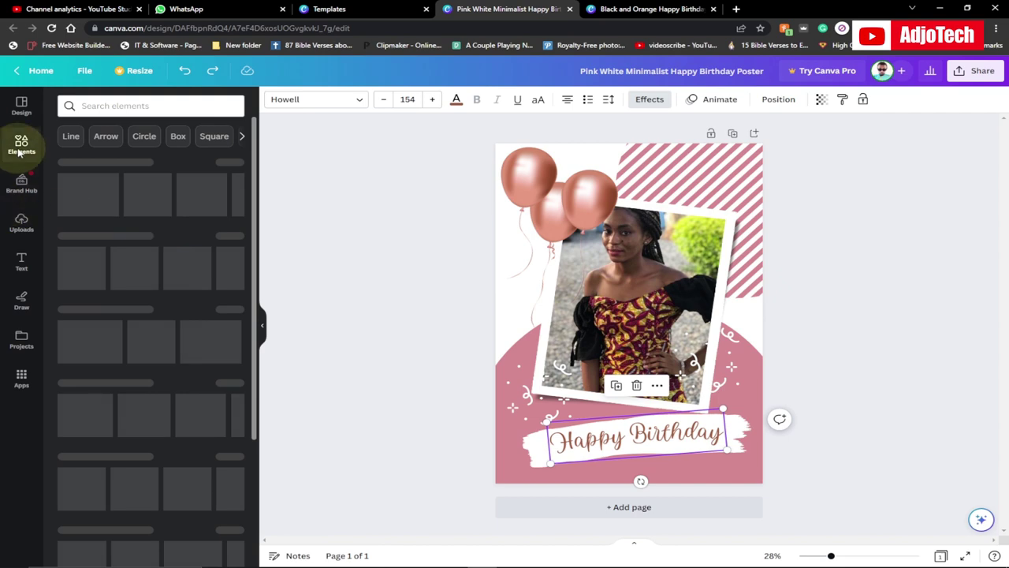
pyautogui.click(22, 109)
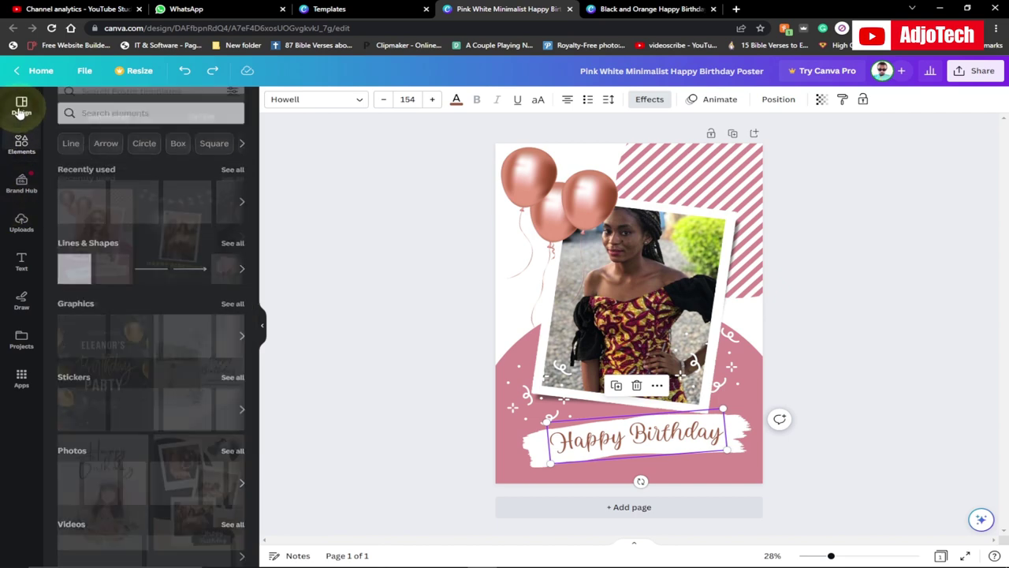
pyautogui.scroll(-1, 180, 254)
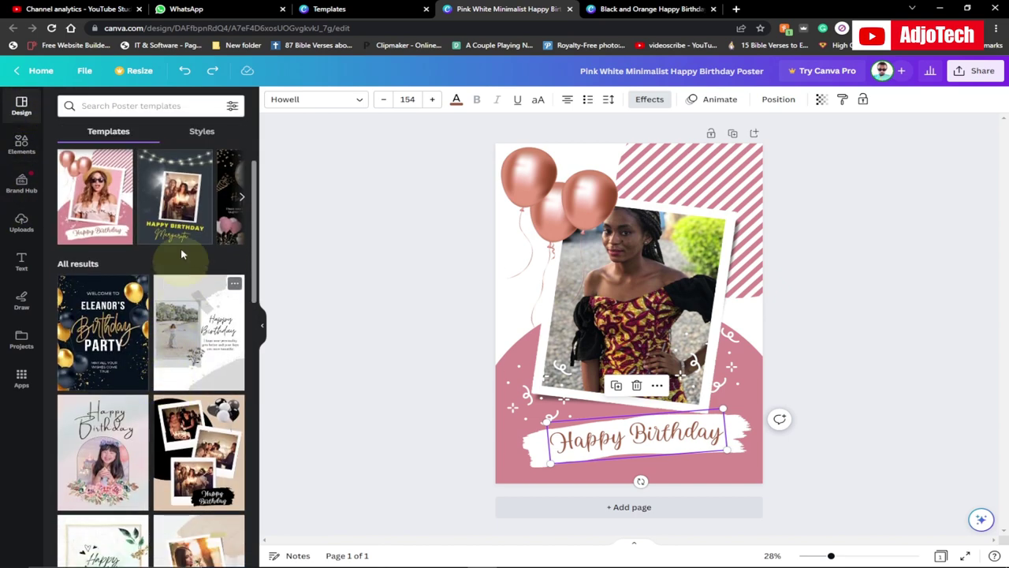
pyautogui.click(178, 211)
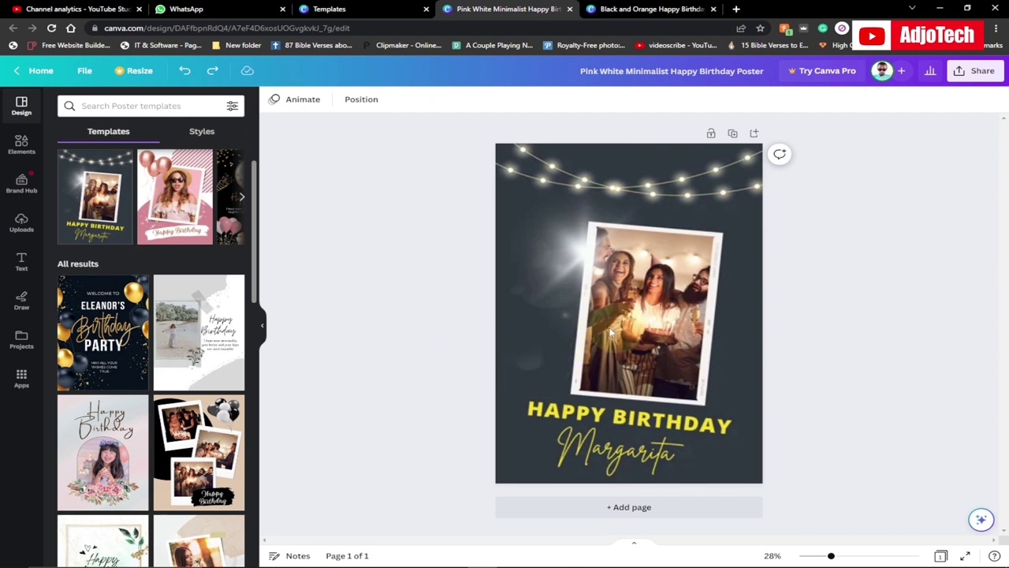
pyautogui.click(670, 338)
# Delete the template's group photo and drag the first uploaded photo into the empty frame.
pyautogui.click(646, 197)
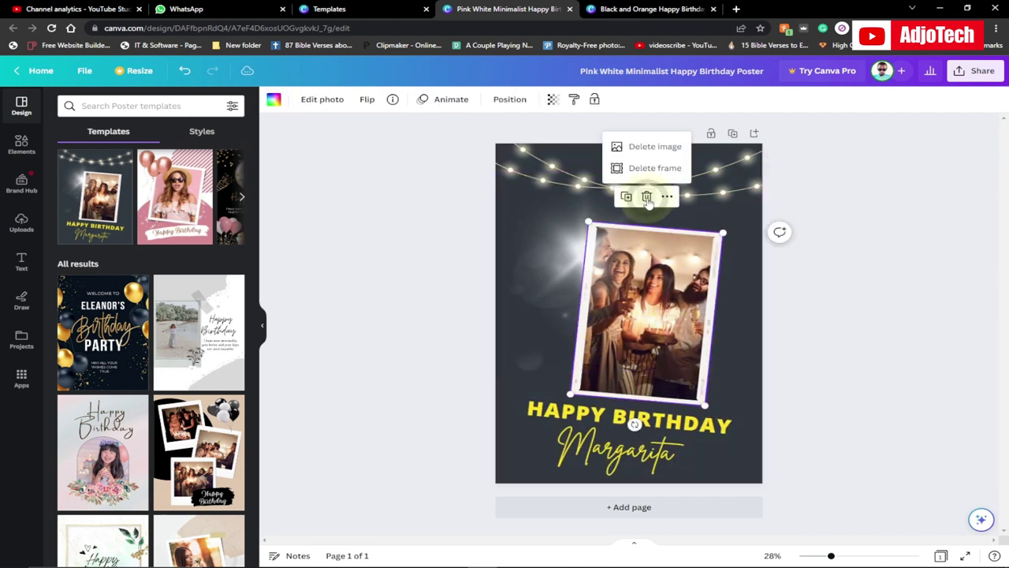
pyautogui.click(643, 149)
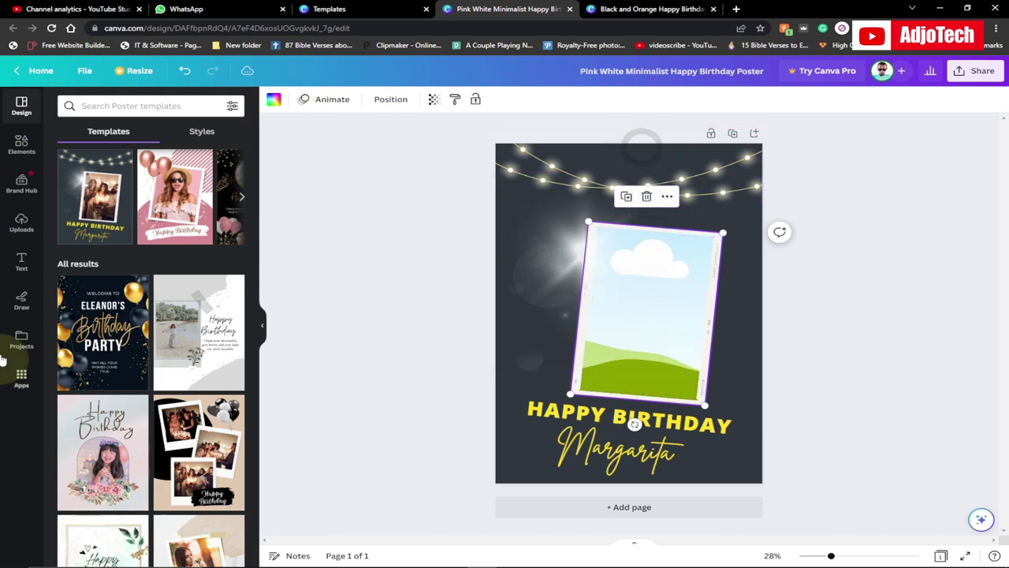
pyautogui.click(22, 224)
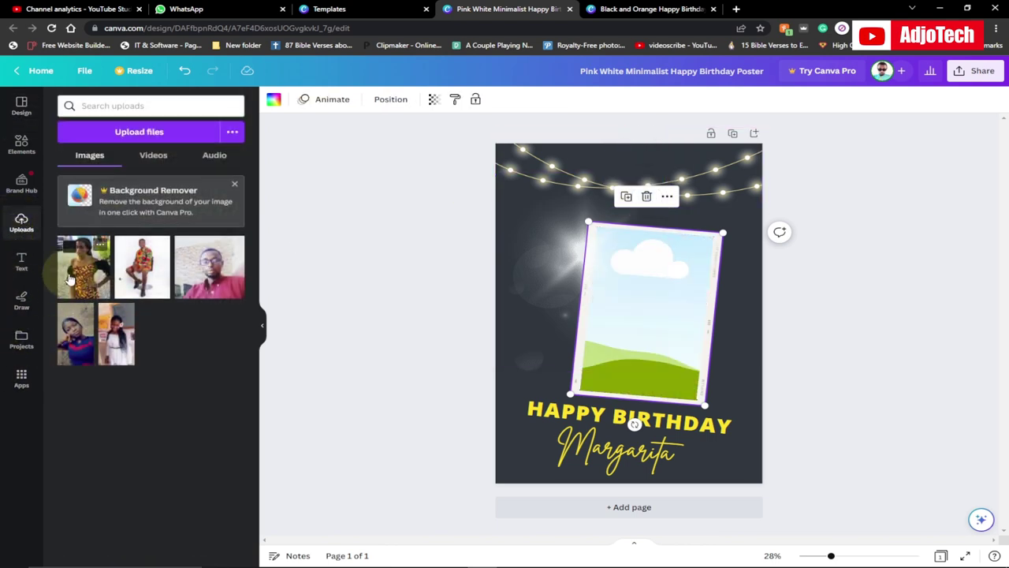
pyautogui.moveTo(73, 279); pyautogui.dragTo(614, 318)
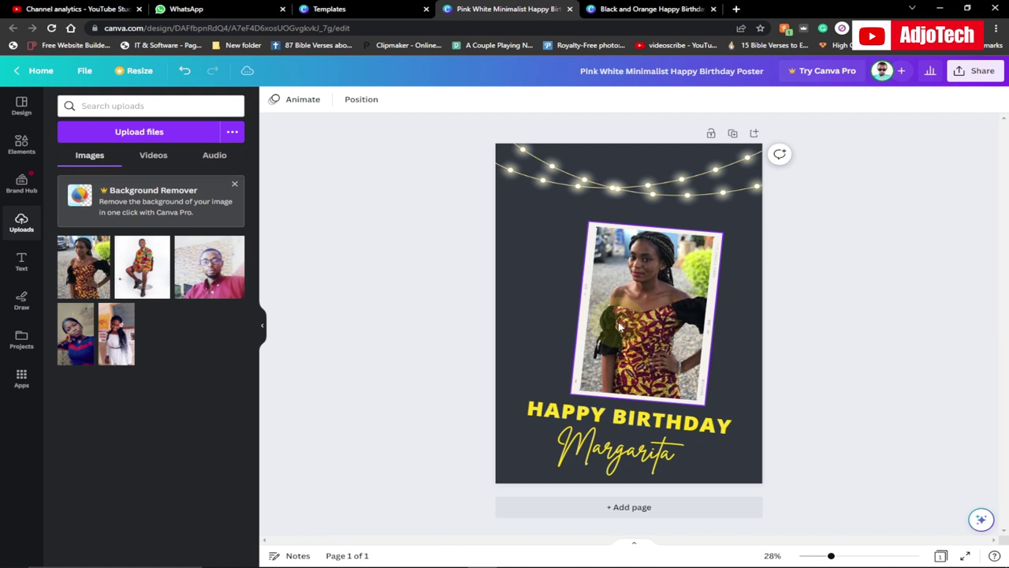
pyautogui.click(504, 148)
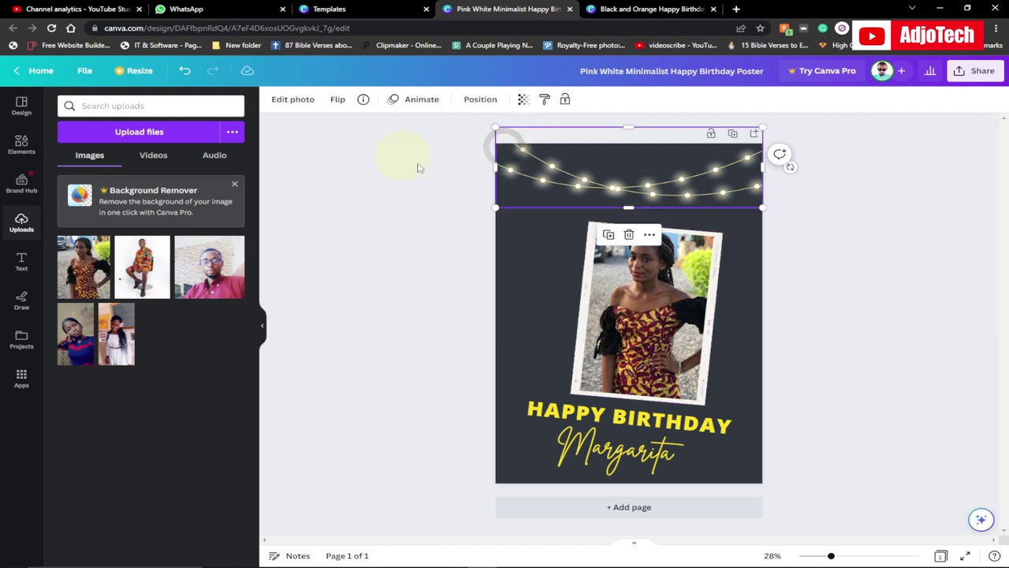
pyautogui.click(439, 233)
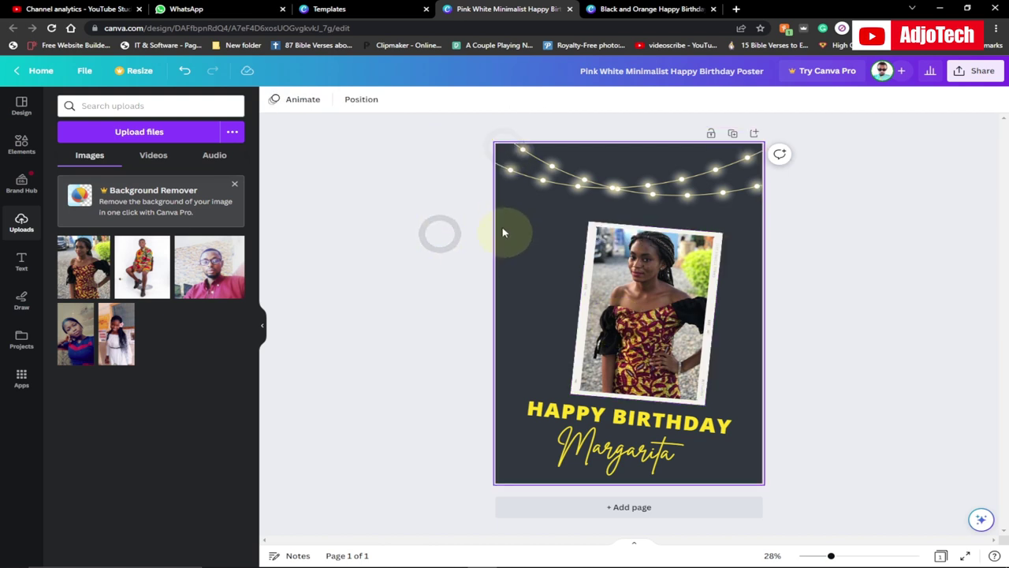
# Preview the Sleek, Party, Disco, Corporate and Chill combinations, then apply Simple.
pyautogui.click(298, 100)
pyautogui.click(146, 175)
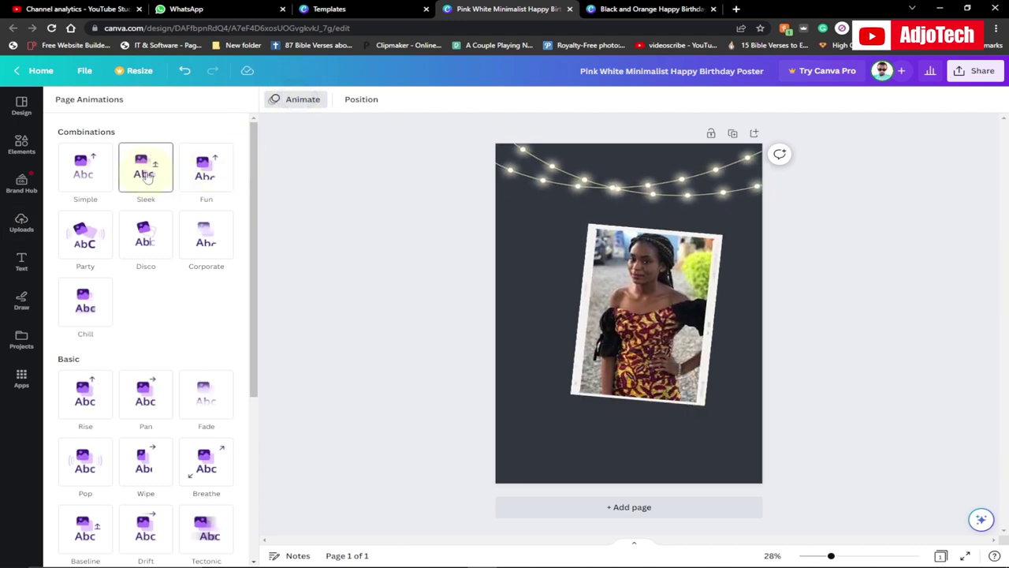
pyautogui.click(85, 174)
pyautogui.click(85, 234)
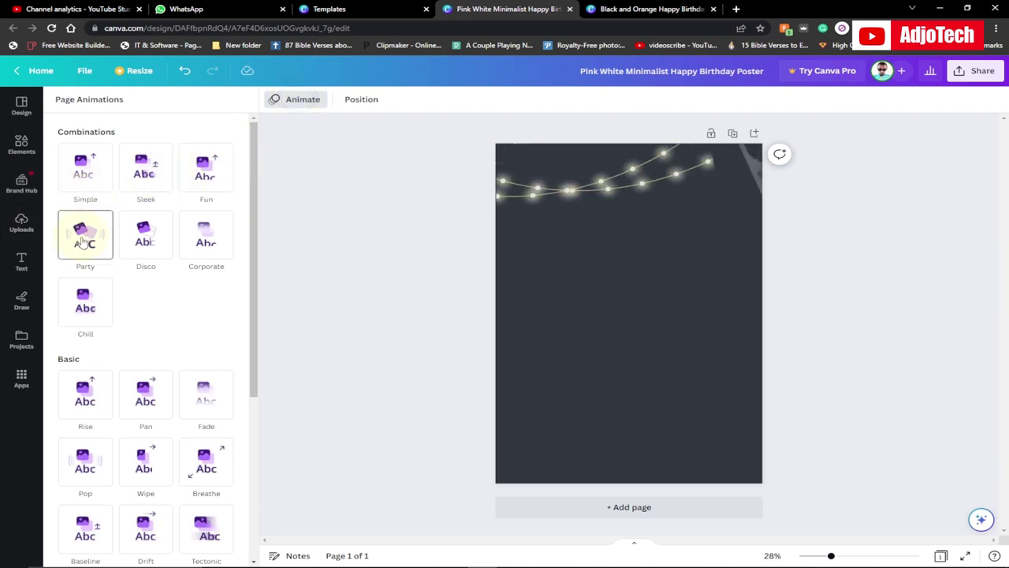
pyautogui.click(146, 235)
pyautogui.click(203, 239)
pyautogui.click(84, 309)
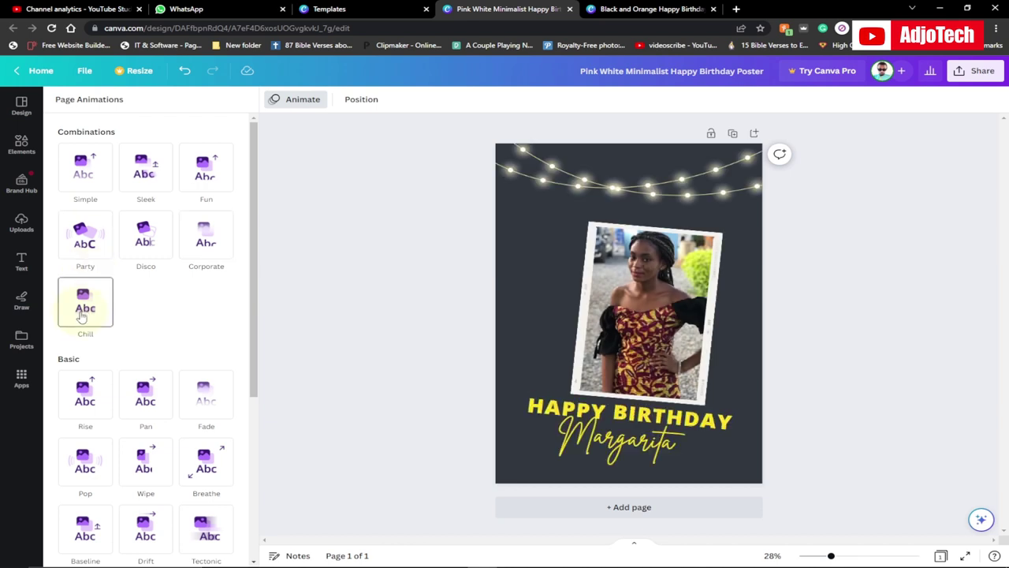
pyautogui.click(86, 169)
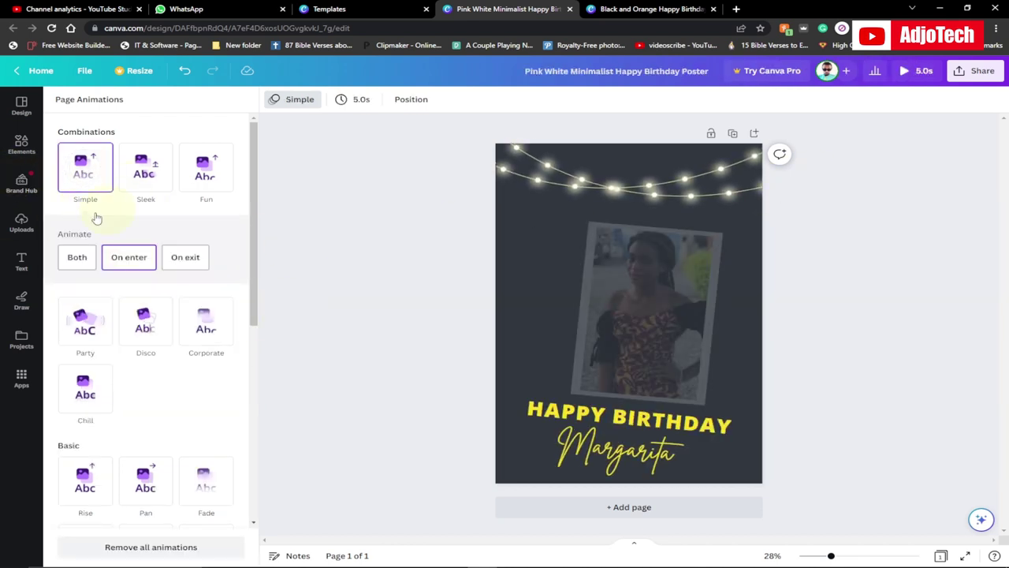
# Download the Margarita poster as an MP4 Video file.
pyautogui.click(974, 70)
pyautogui.click(830, 351)
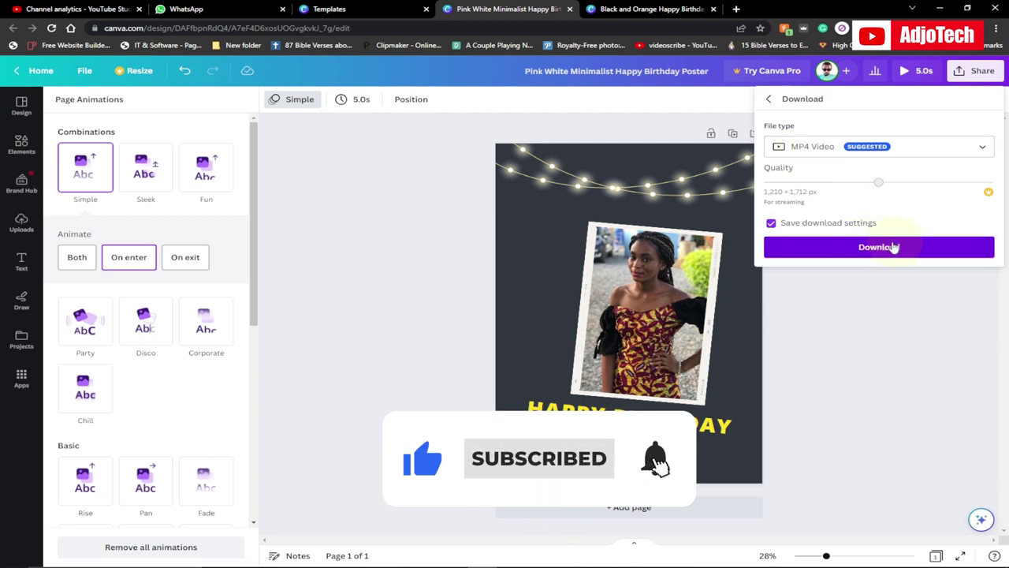
pyautogui.click(400, 314)
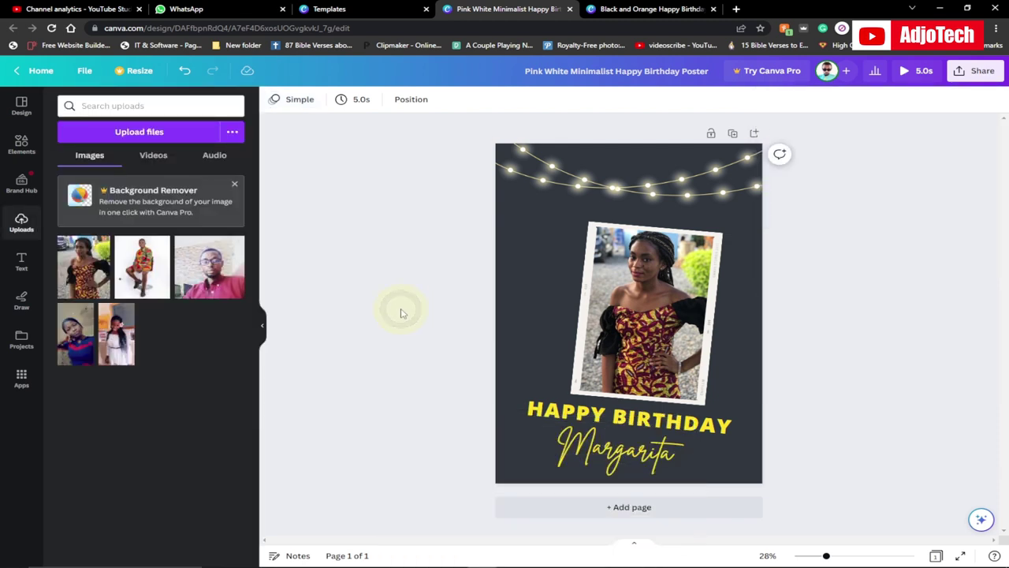